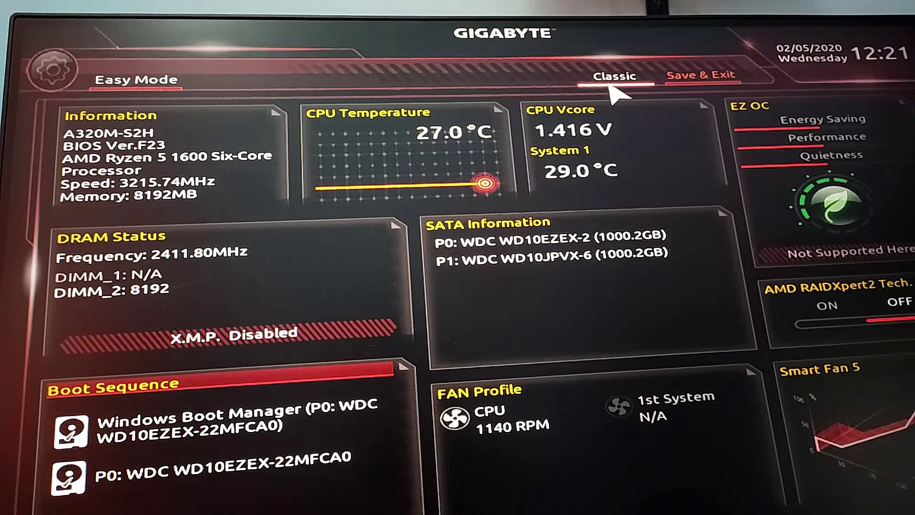
# Switch to the Classic menus and open M.I.T. Advanced Frequency Settings
pyautogui.click(612, 85)
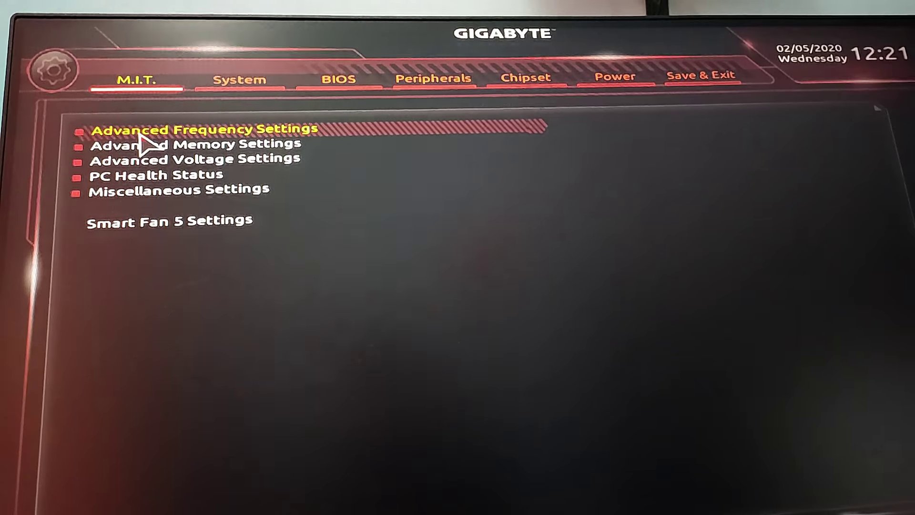
pyautogui.click(172, 133)
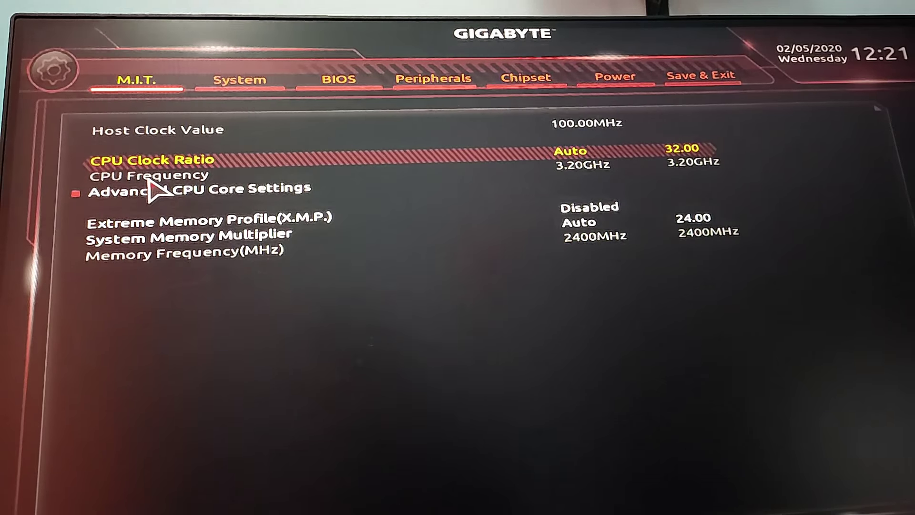
# Set SVM Mode to Enabled under Advanced CPU Core Settings
pyautogui.click(220, 193)
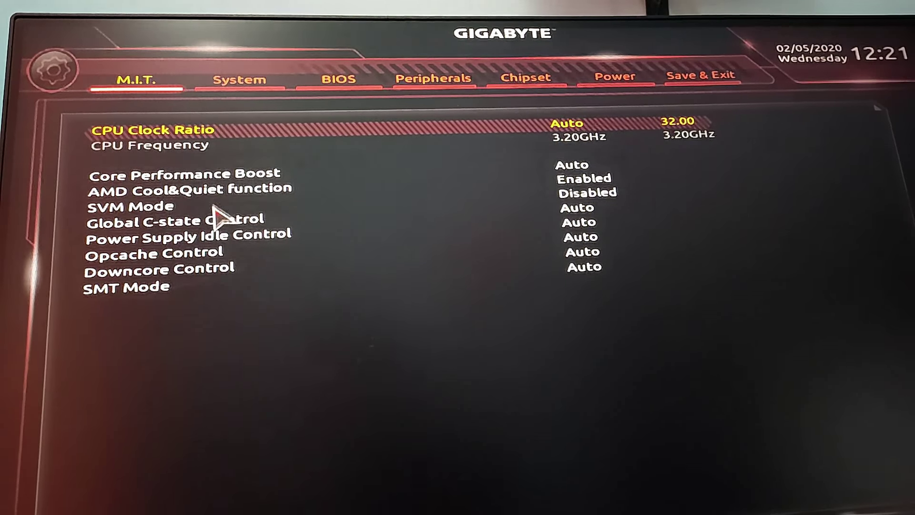
pyautogui.click(135, 212)
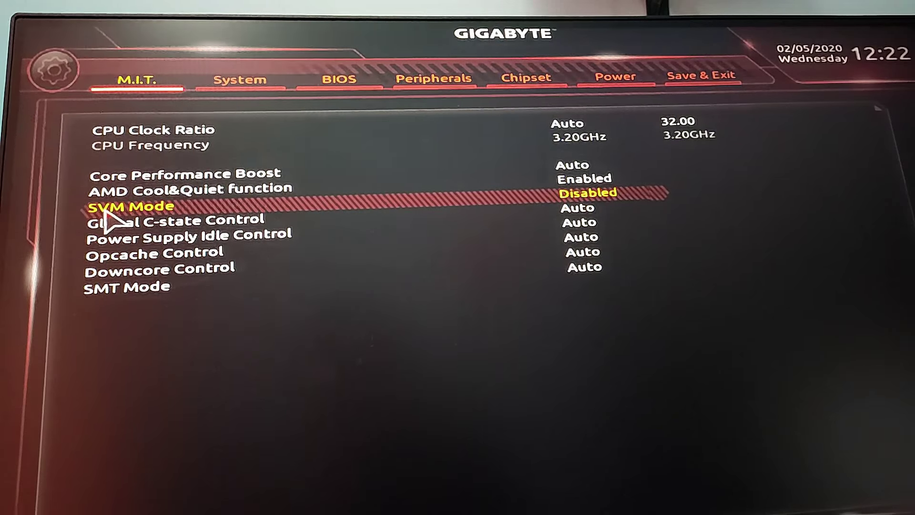
pyautogui.click(414, 209)
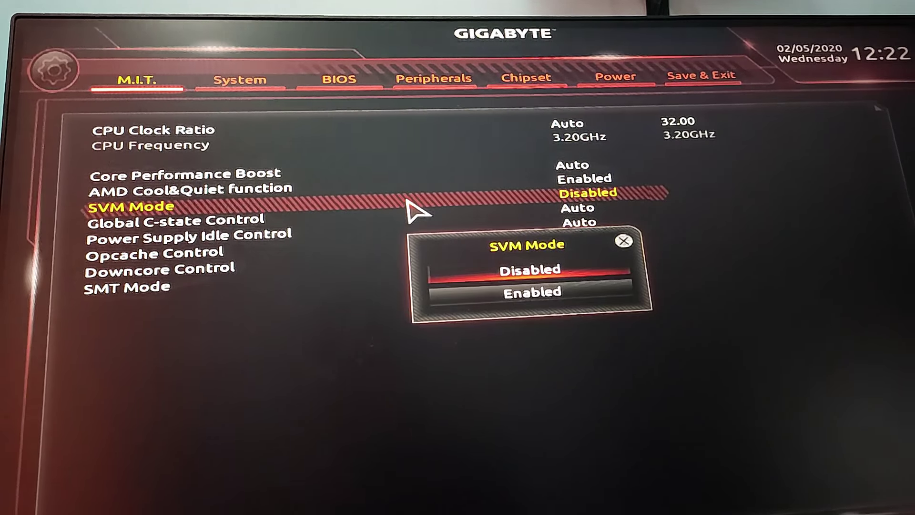
pyautogui.click(544, 299)
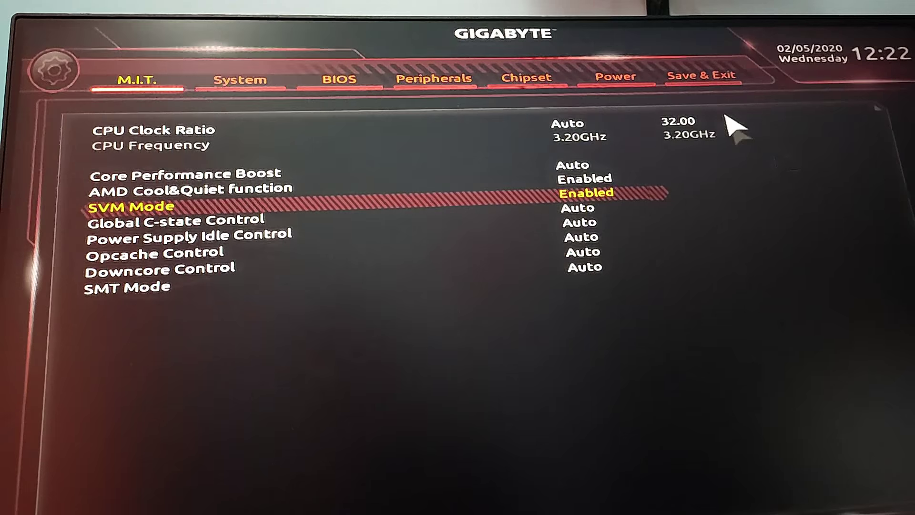
# Choose Save & Exit Setup from the Save & Exit menu to save and reset
pyautogui.click(718, 83)
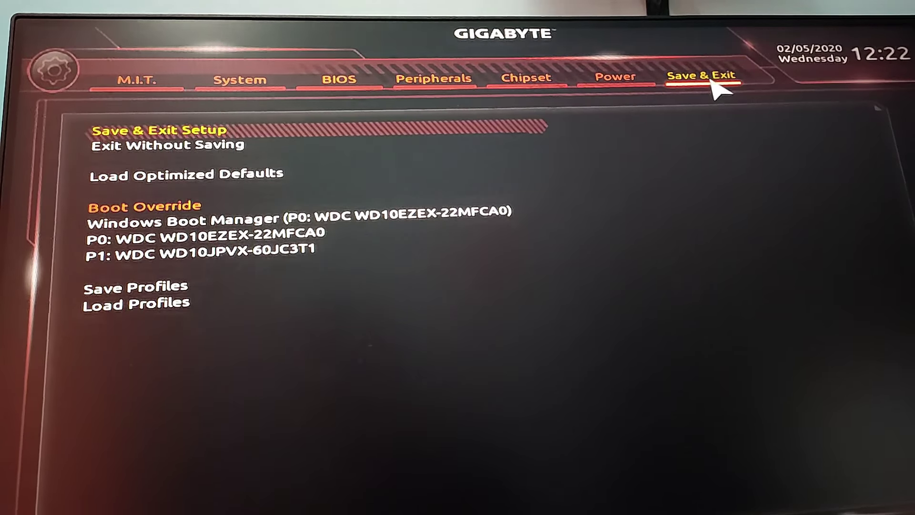
pyautogui.click(204, 135)
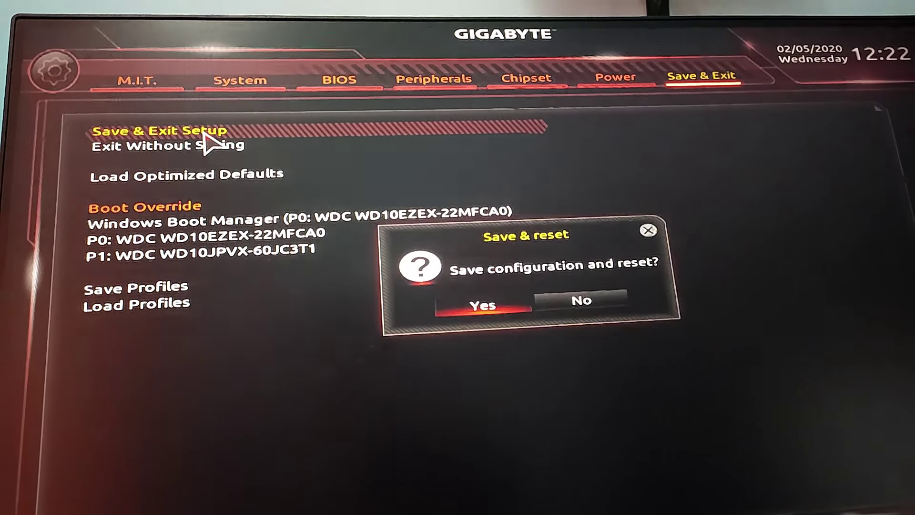